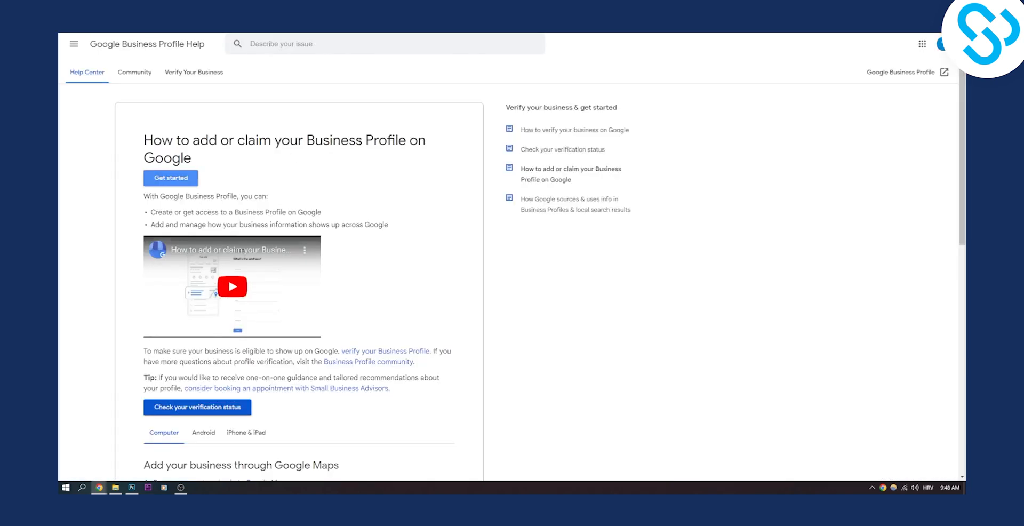
# Step: Start adding a new Business Profile from the help article on adding or claiming one
pyautogui.scroll(-2, 117, 137)
pyautogui.scroll(2, 137, 135)
pyautogui.click(191, 411)
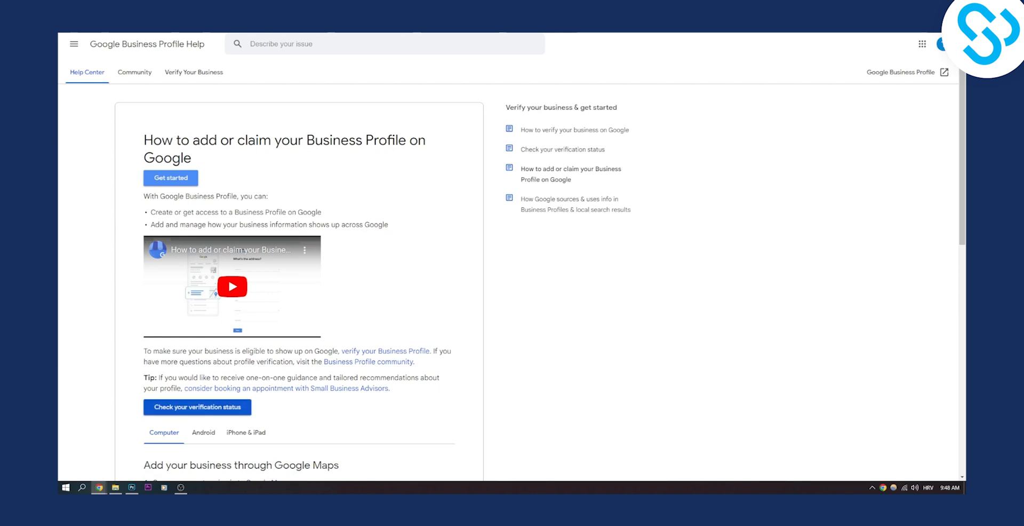
pyautogui.click(173, 180)
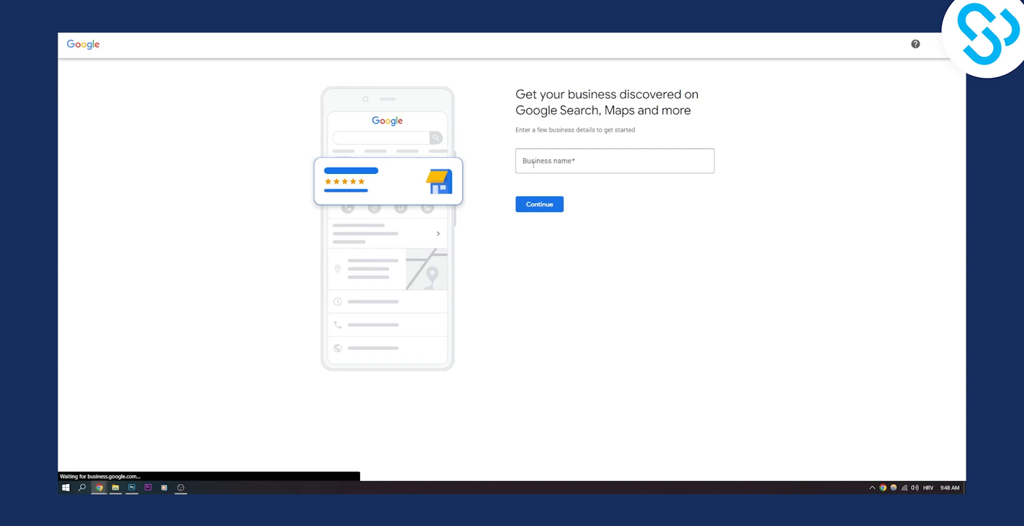
# Step: Try to continue with T&T Enterprises LLC as the name of a newly created business
pyautogui.click(619, 163)
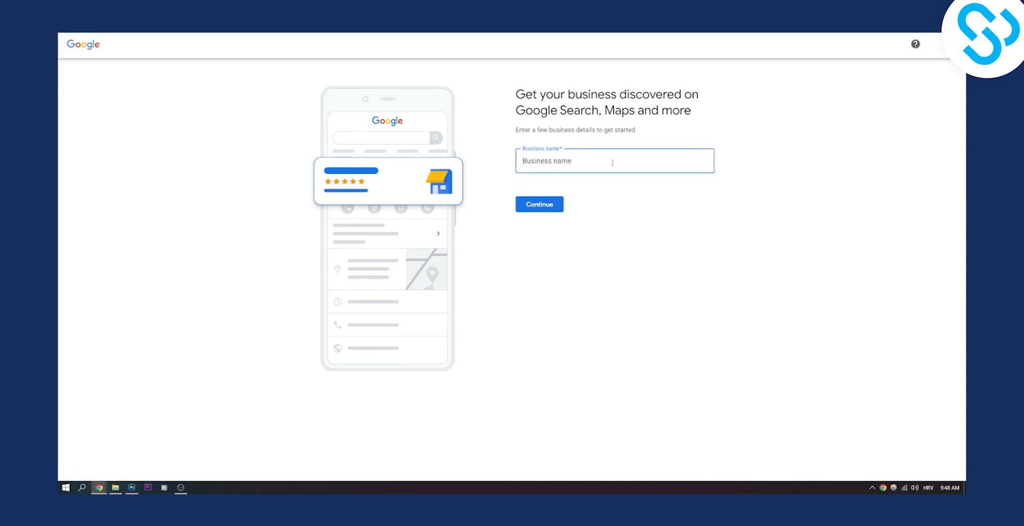
pyautogui.write('T')
pyautogui.press('BackSpace')
pyautogui.write('T&T Ent')
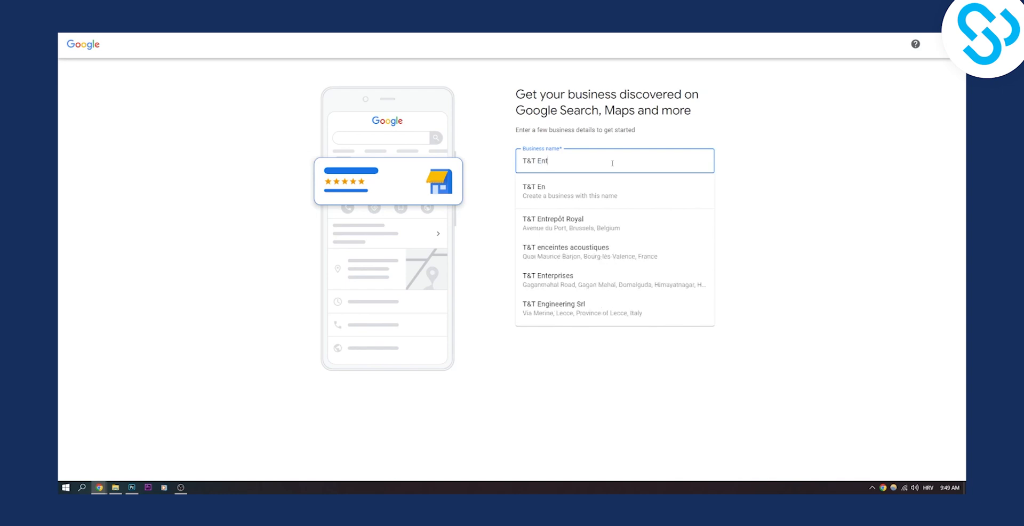
pyautogui.write('erprises LLC')
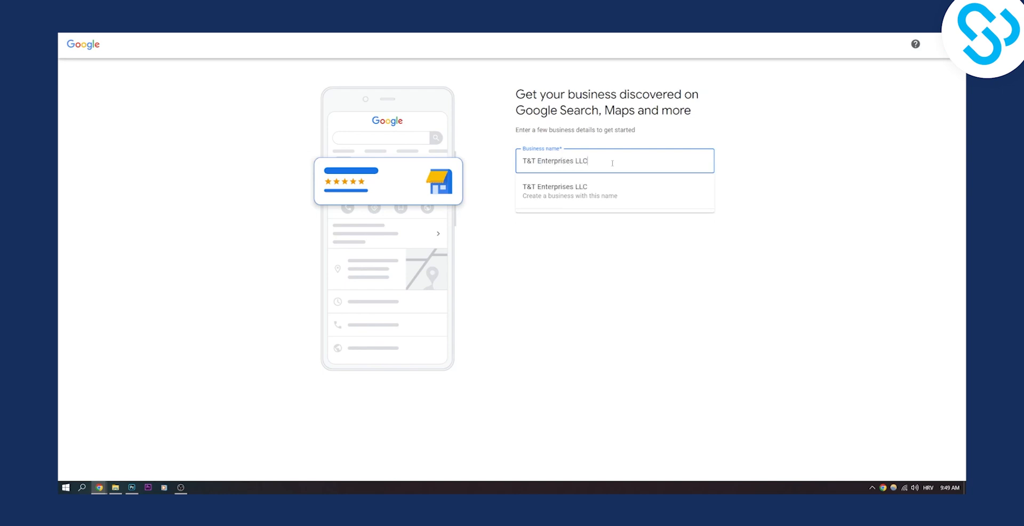
pyautogui.click(567, 193)
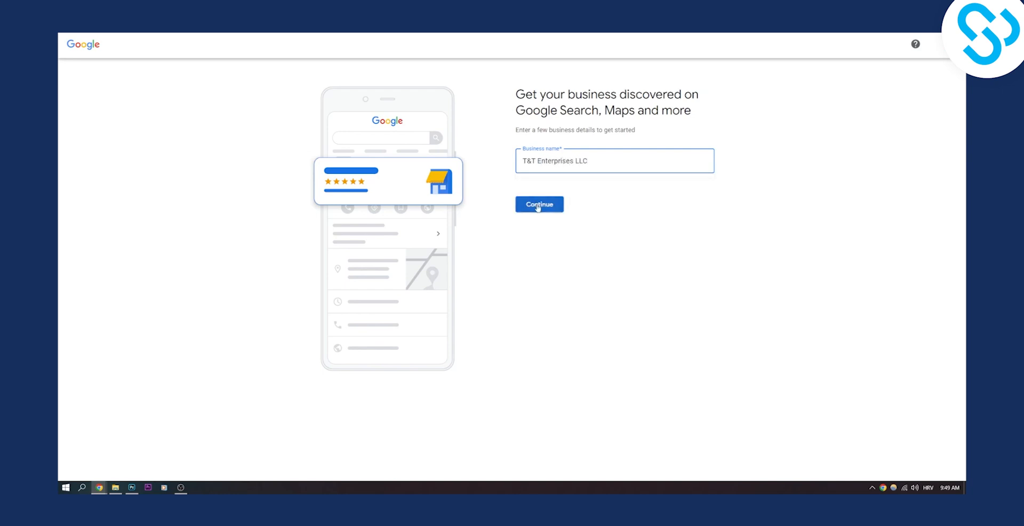
pyautogui.click(538, 206)
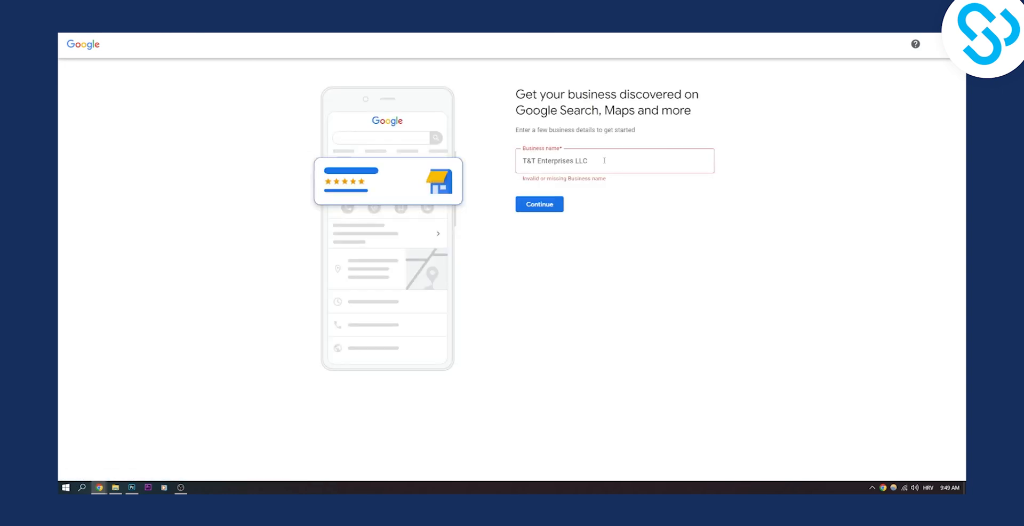
# Step: Replace the business name with the existing Apple Park listing in Cupertino, view its management notice, and return to the name entry
pyautogui.moveTo(603, 160); pyautogui.dragTo(575, 160)
pyautogui.press('BackSpace')
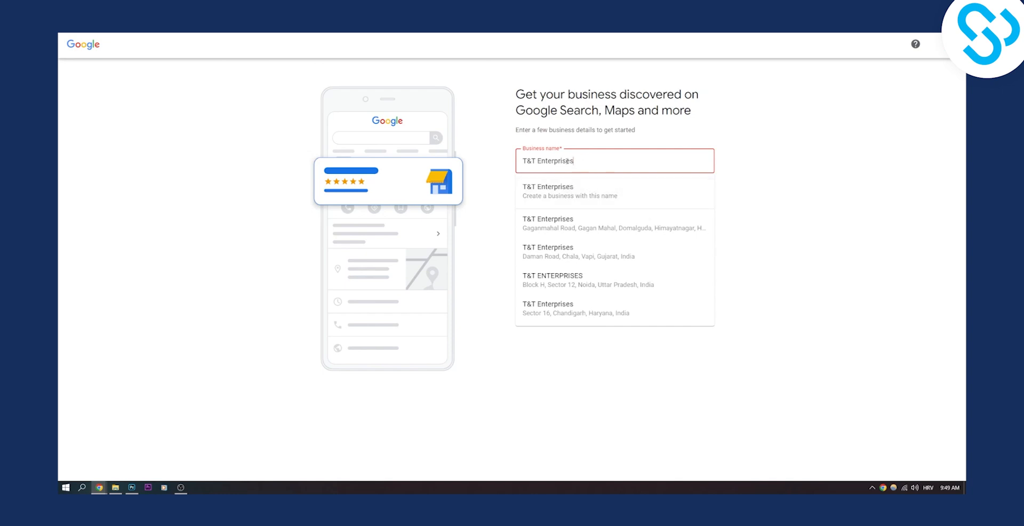
pyautogui.moveTo(579, 160); pyautogui.dragTo(513, 161)
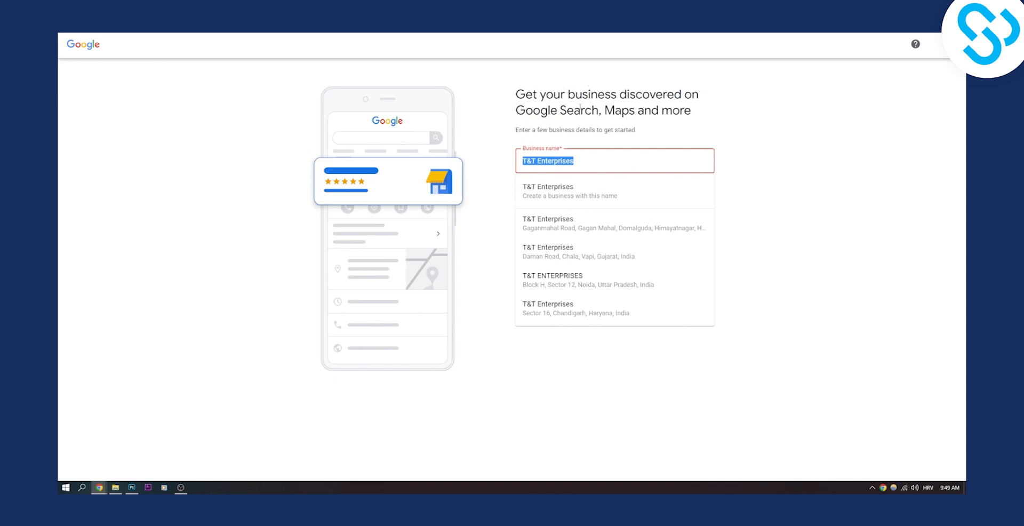
pyautogui.click(707, 111)
pyautogui.tripleClick(562, 160)
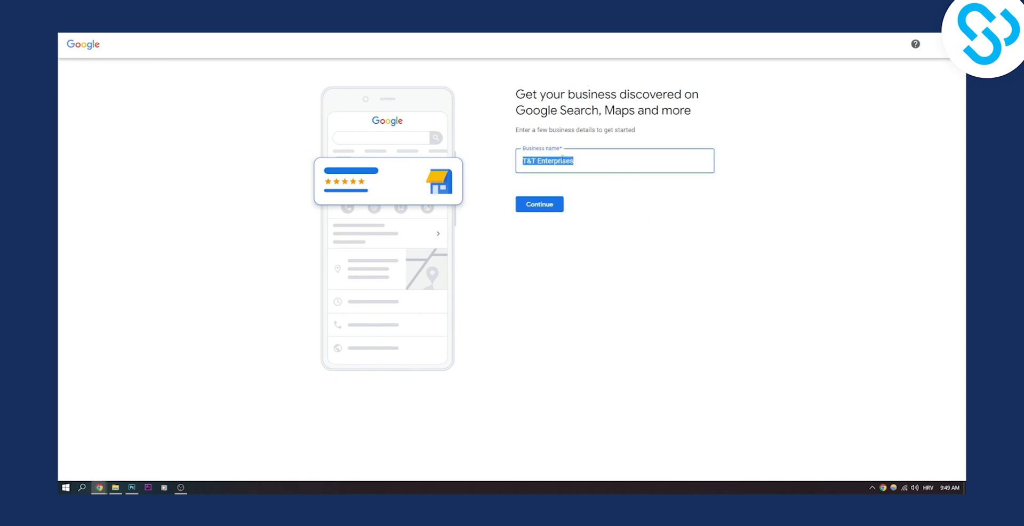
pyautogui.press('BackSpace')
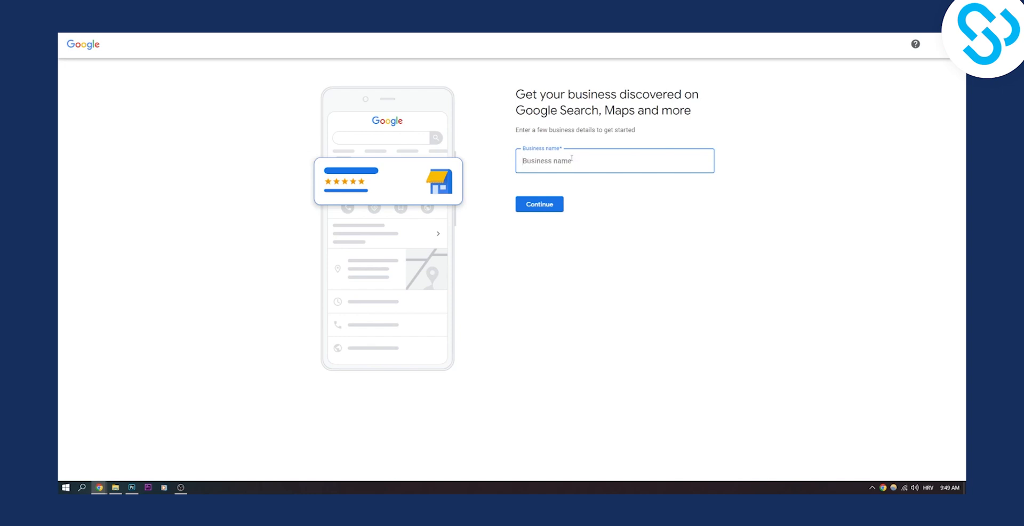
pyautogui.write('Apple')
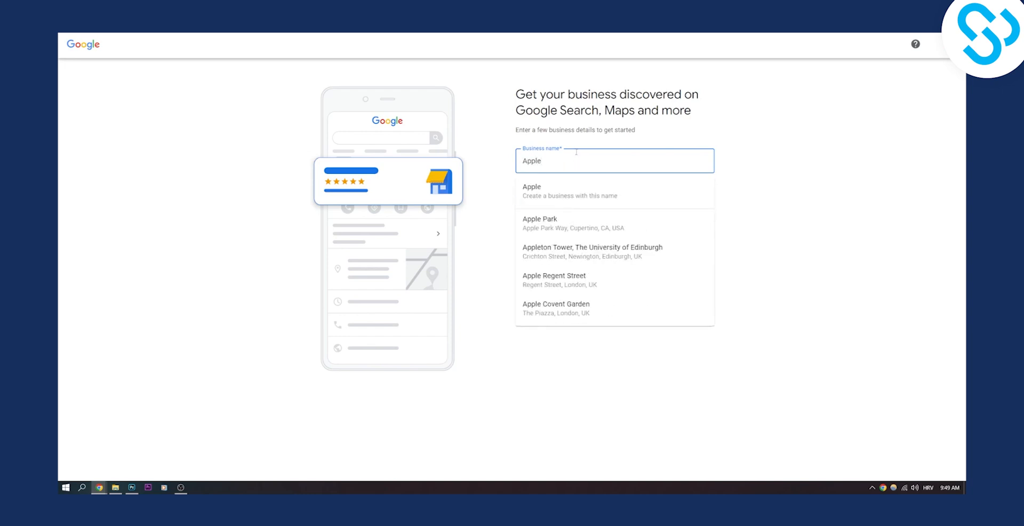
pyautogui.click(562, 219)
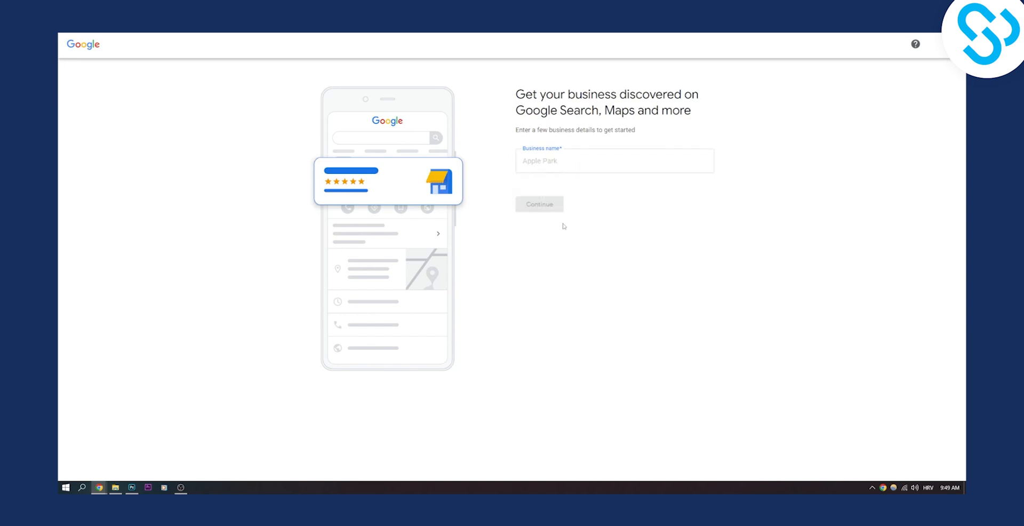
pyautogui.click(538, 204)
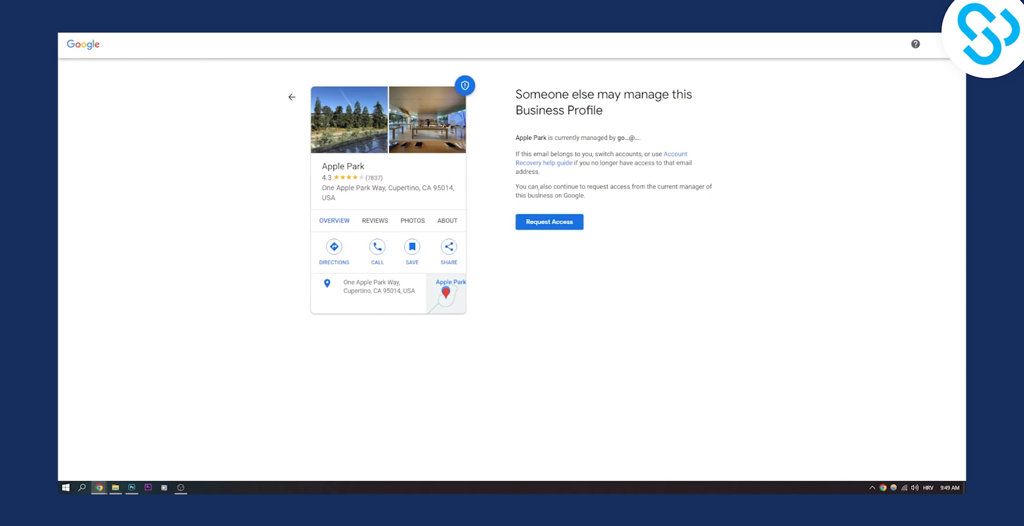
pyautogui.click(292, 97)
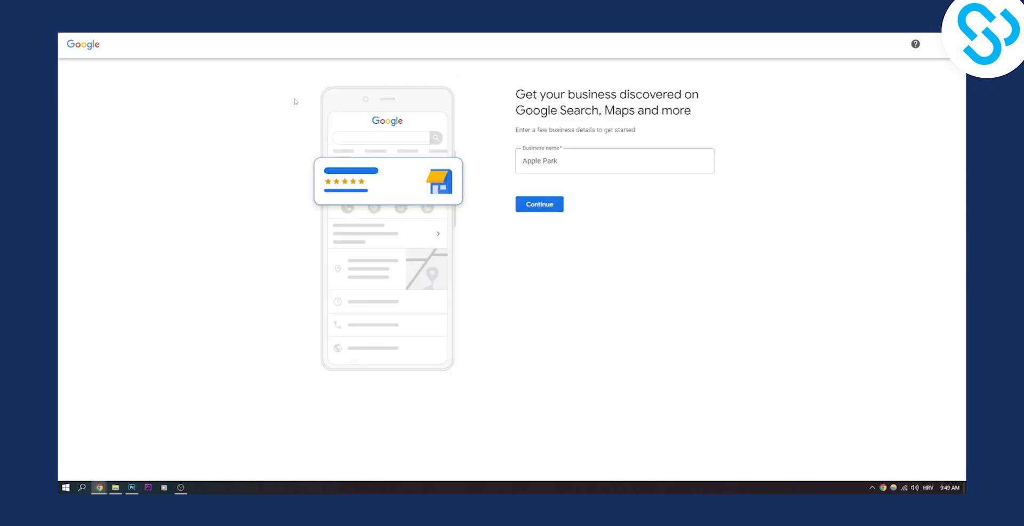
# Step: Try to continue with "name of the business here" as the name of a newly created business
pyautogui.click(576, 172)
pyautogui.hotkey('ctrl', 'a')
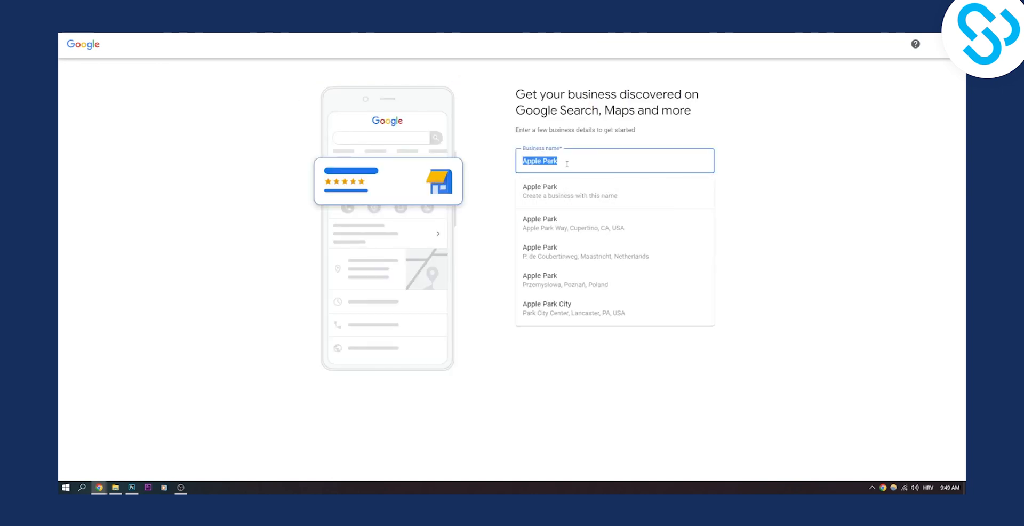
pyautogui.write('F')
pyautogui.press('BackSpace')
pyautogui.write('name of the busines')
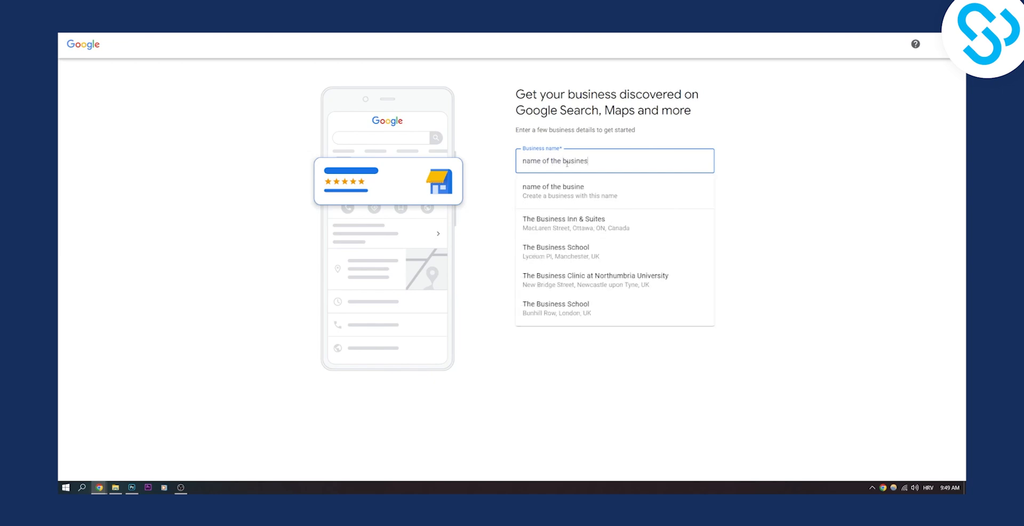
pyautogui.write('s here')
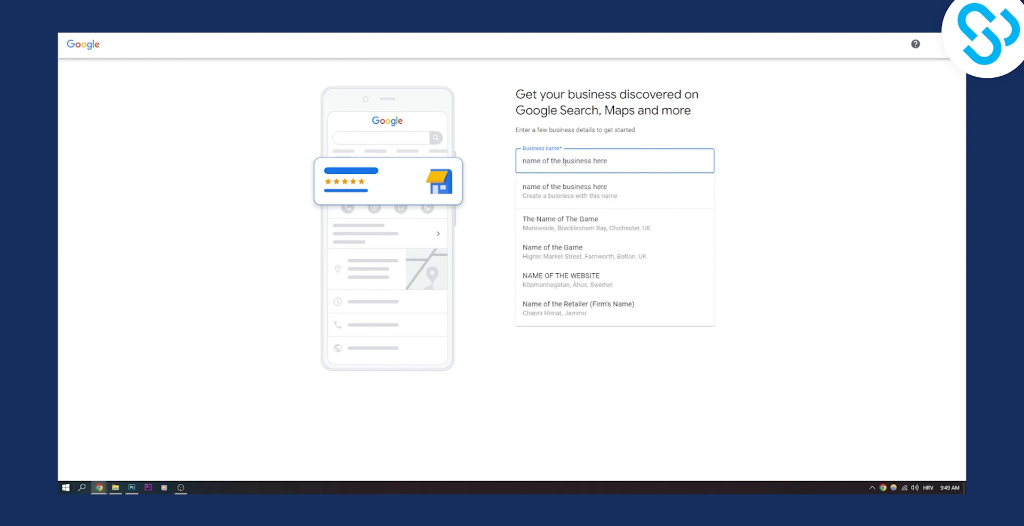
pyautogui.click(565, 190)
pyautogui.click(544, 206)
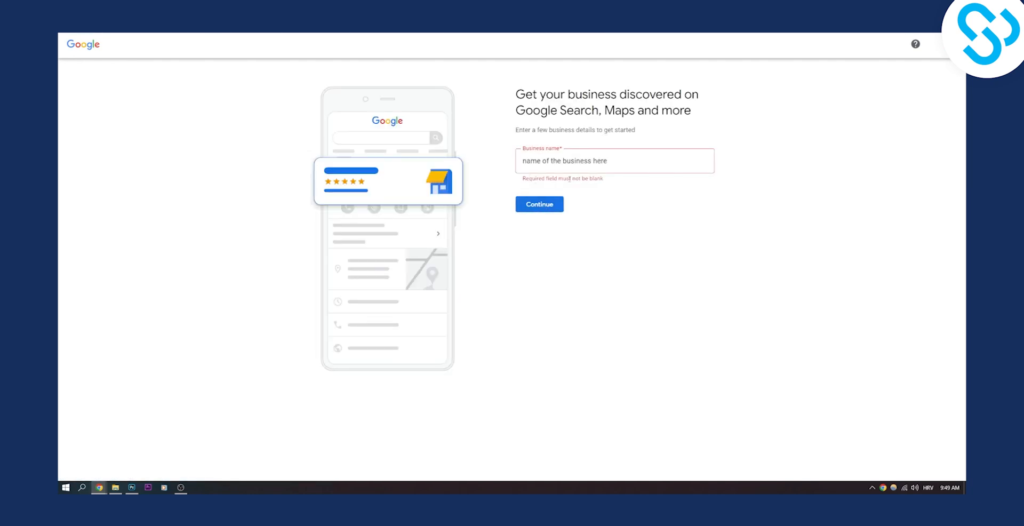
# Step: Replace the business name with FYD Business and continue to the business type selection
pyautogui.click(624, 161)
pyautogui.moveTo(624, 161); pyautogui.dragTo(566, 152)
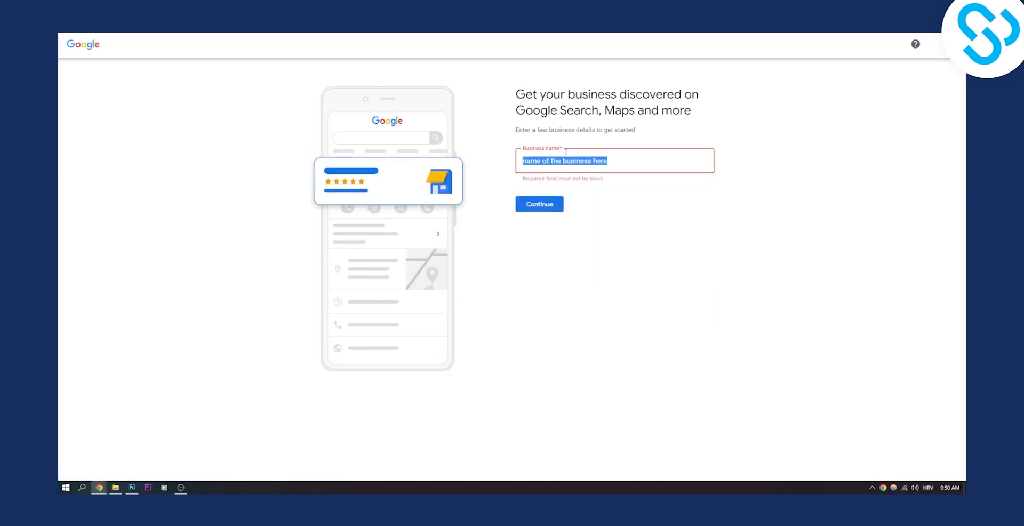
pyautogui.press('BackSpace')
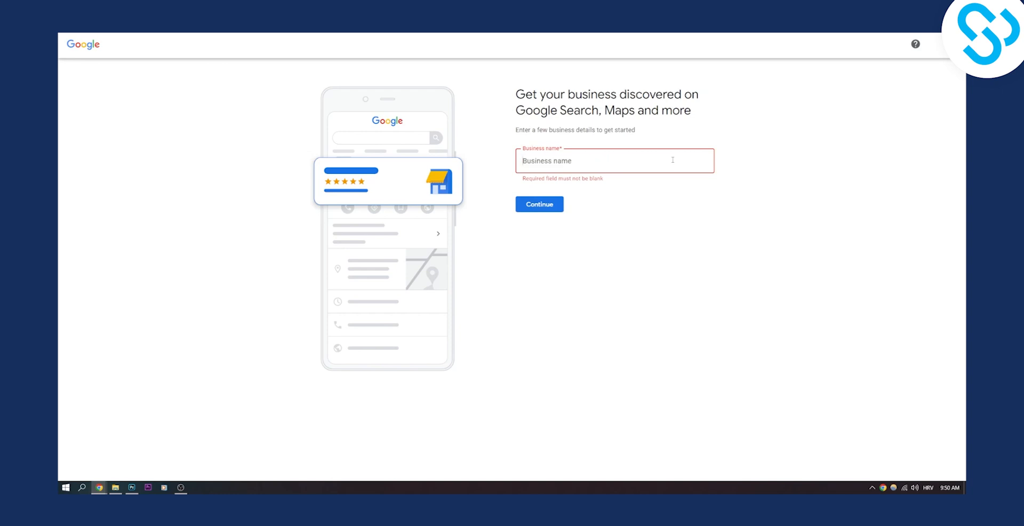
pyautogui.write('FYD Business')
pyautogui.click(608, 202)
pyautogui.click(545, 204)
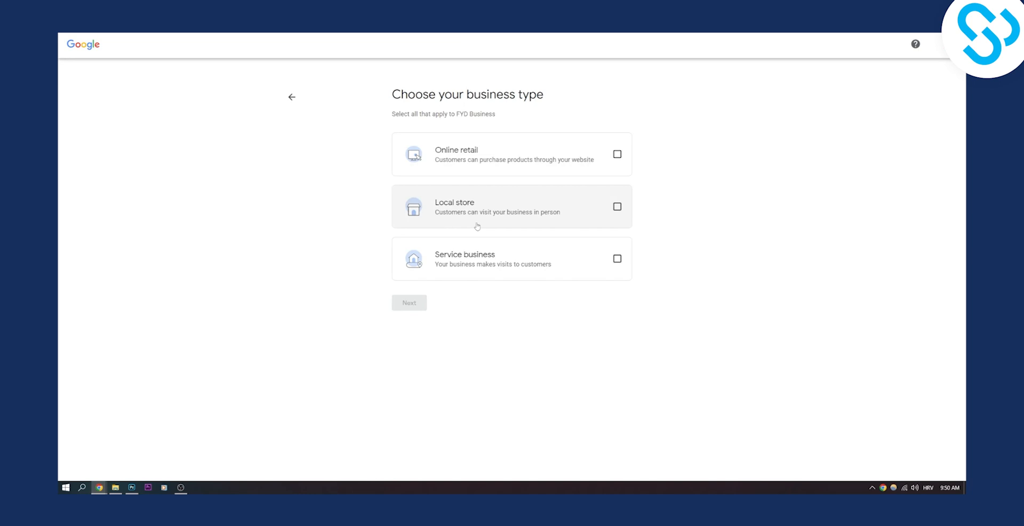
# Step: Choose Service business as the business type and proceed to the business category entry
pyautogui.click(531, 277)
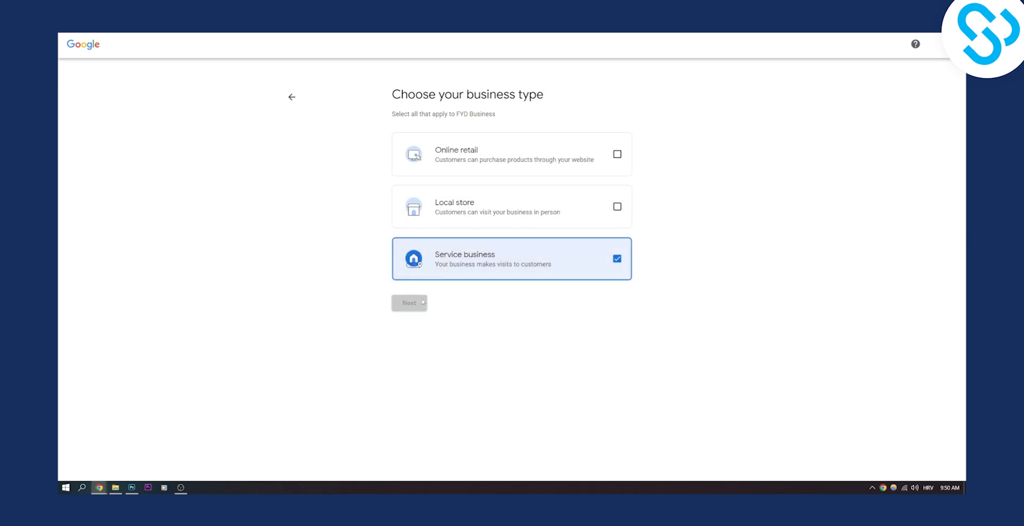
pyautogui.click(566, 153)
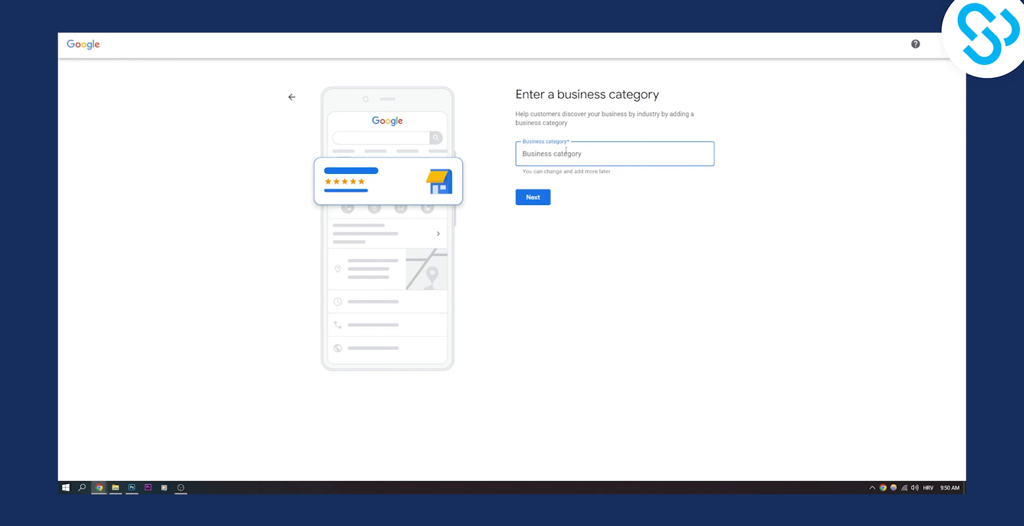
pyautogui.write('Digital Ser')
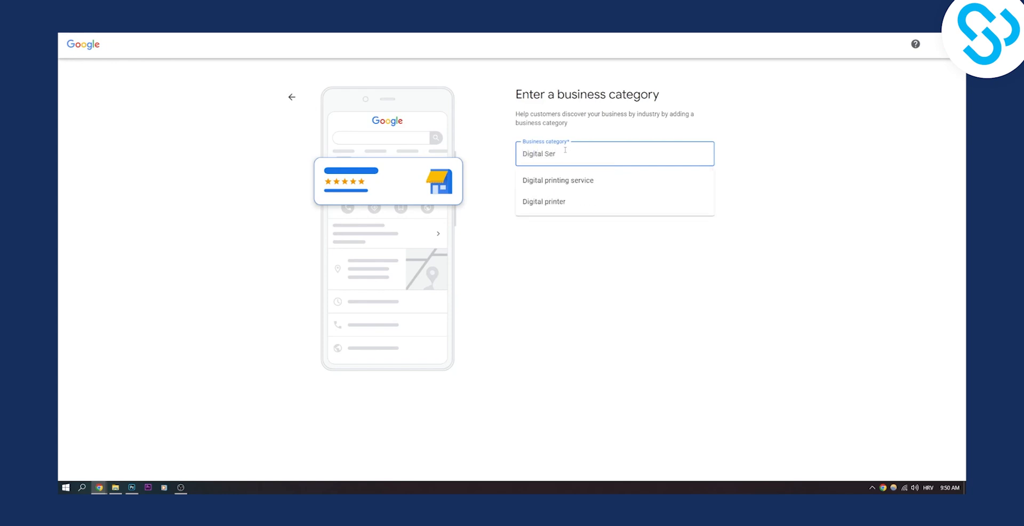
pyautogui.press('BackSpace')
pyautogui.press('BackSpace')
pyautogui.press('BackSpace')
pyautogui.write('Pr')
pyautogui.press('BackSpace')
pyautogui.press('BackSpace')
pyautogui.press('BackSpace')
pyautogui.press('BackSpace')
pyautogui.press('BackSpace')
pyautogui.press('BackSpace')
pyautogui.press('BackSpace')
pyautogui.press('BackSpace')
pyautogui.press('BackSpace')
pyautogui.press('BackSpace')
# Step: Look up "Digital", set the business category to Digital printing service, and continue
pyautogui.write('Digital')
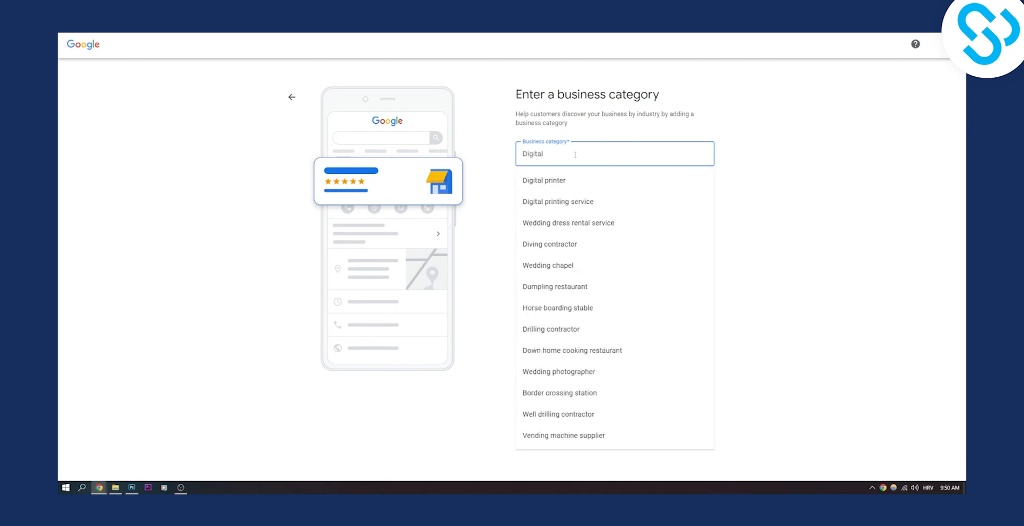
pyautogui.click(546, 204)
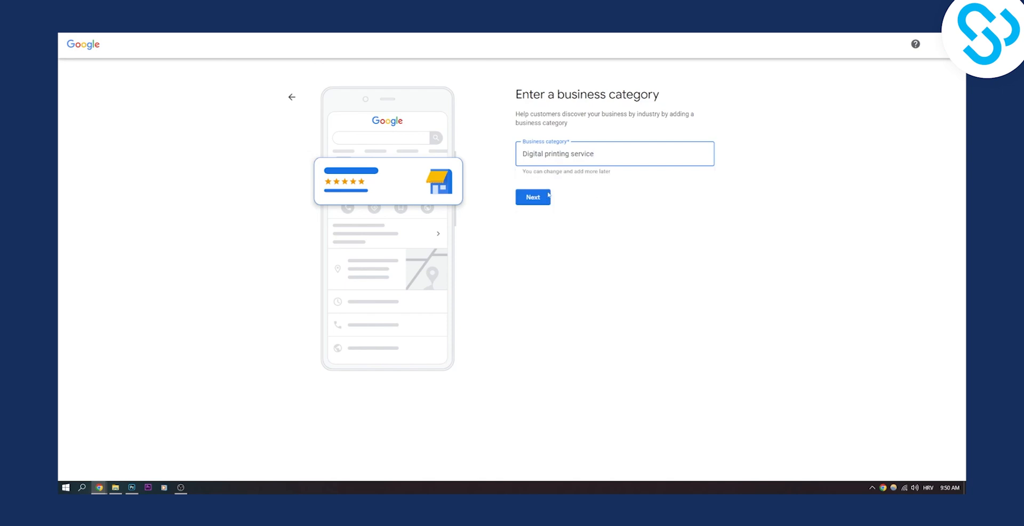
pyautogui.click(539, 197)
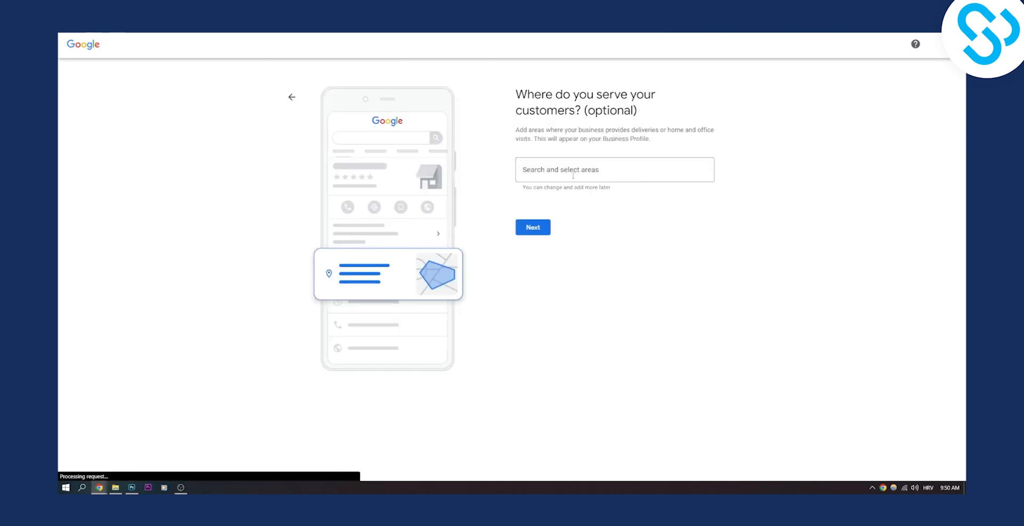
# Step: Skip the optional service areas and accept United States as the region the business is based in
pyautogui.click(554, 170)
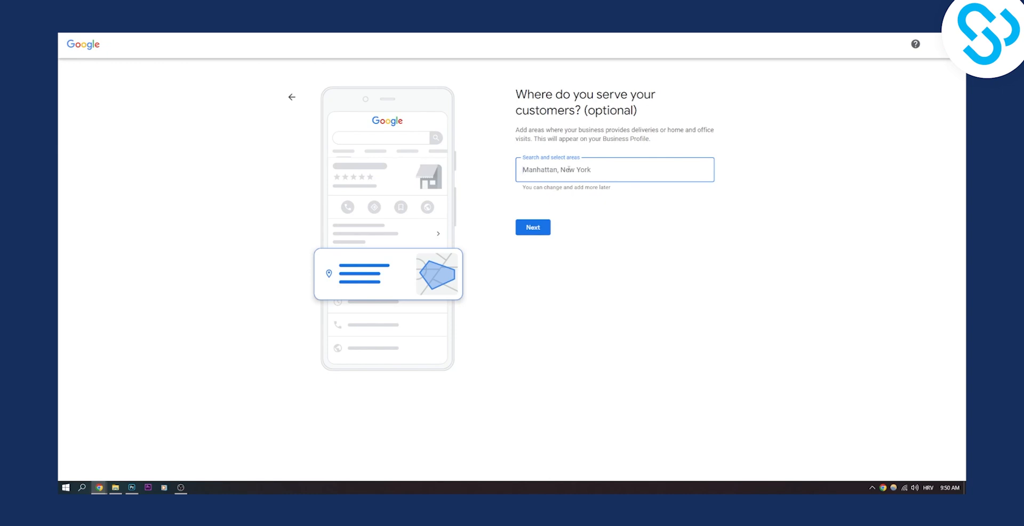
pyautogui.click(544, 229)
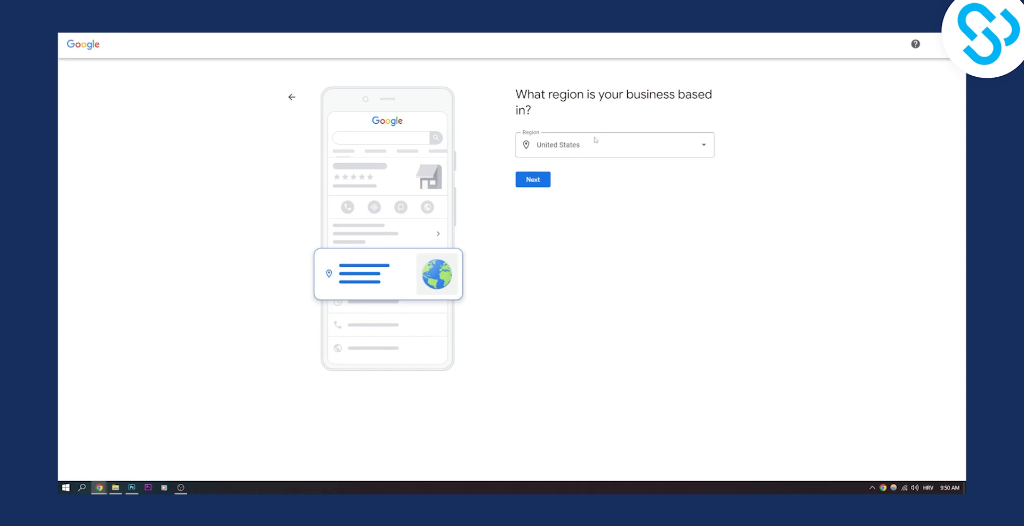
pyautogui.click(538, 181)
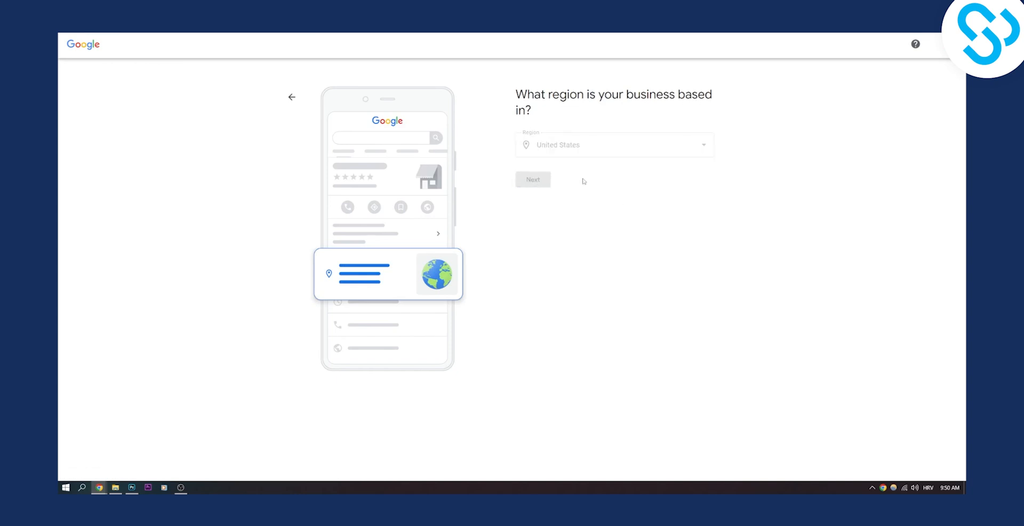